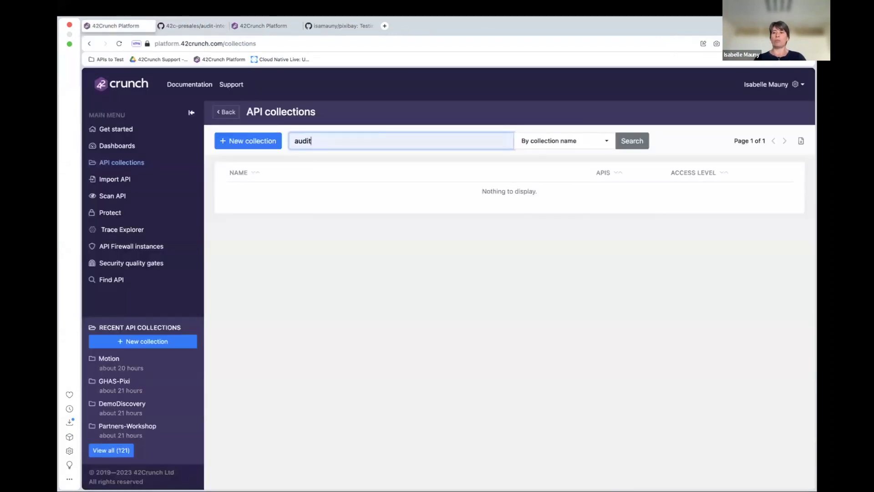
- Sign out of the 42Crunch platform and sign back in with the GitHub account
left_click(780, 86)
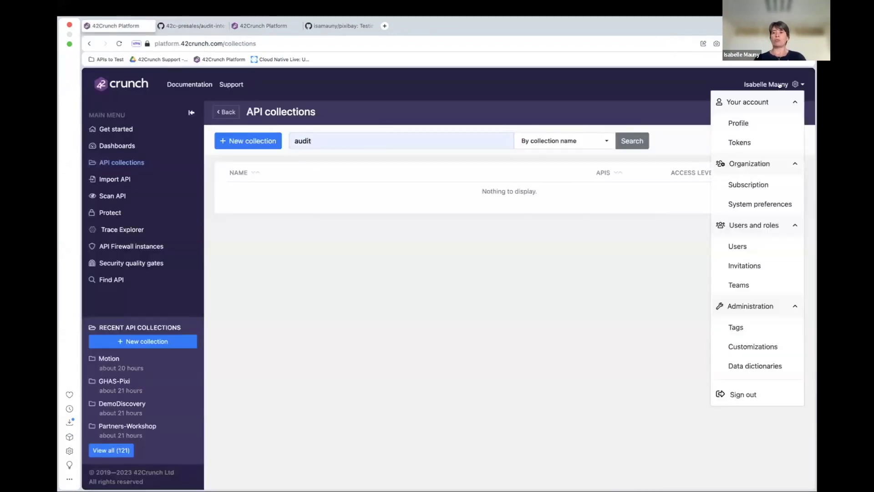
left_click(744, 395)
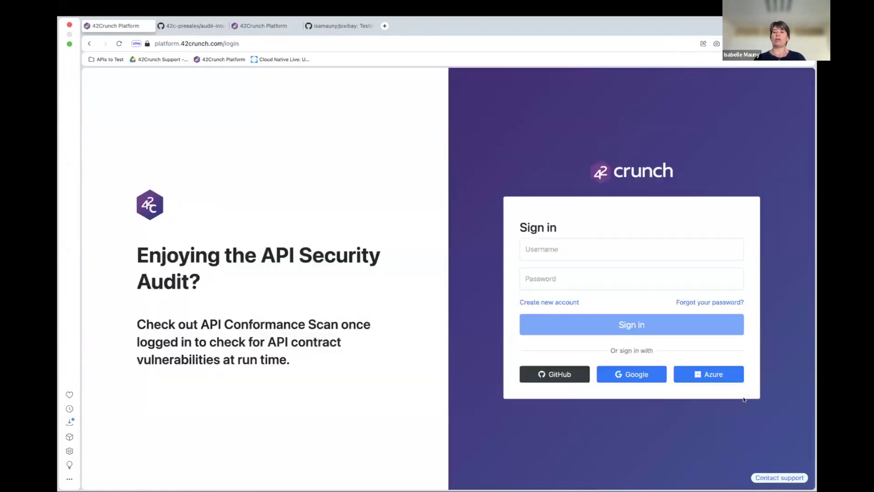
left_click(551, 374)
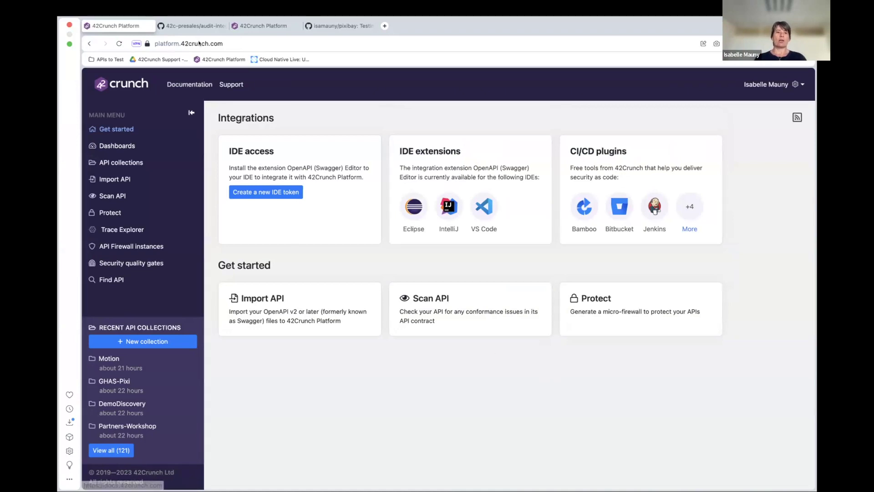
- Run the 42Crunch REST API Static Security Testing workflow from the main branch of the audit-integration GitHub repository
left_click(201, 25)
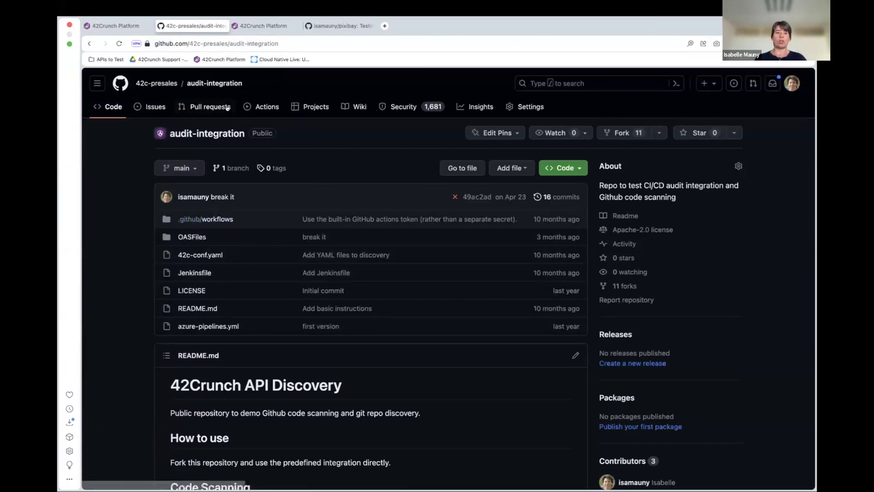
left_click(265, 106)
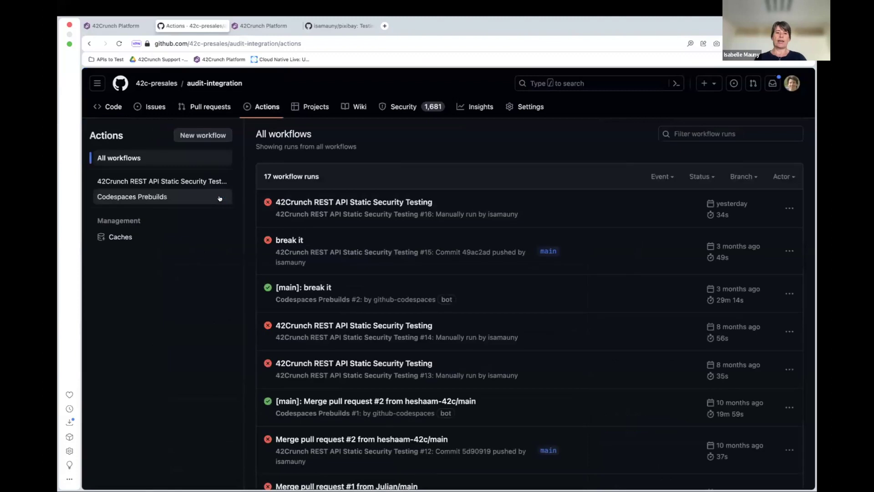
left_click(162, 181)
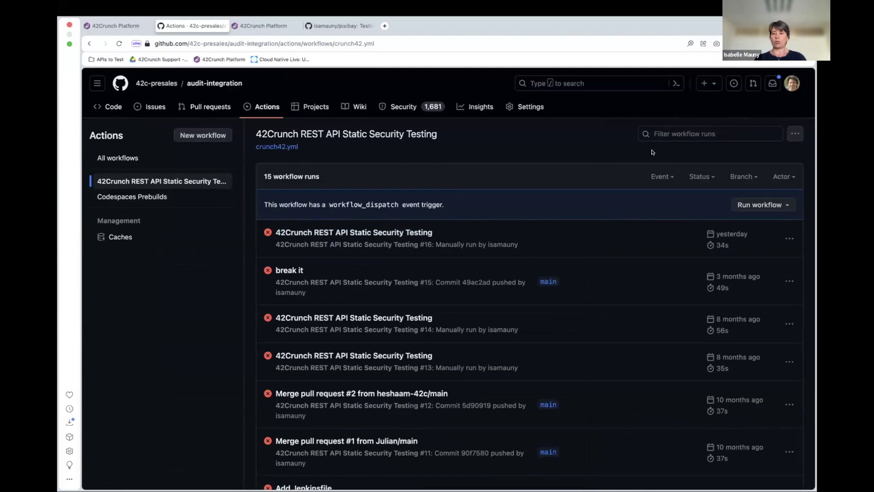
left_click(756, 203)
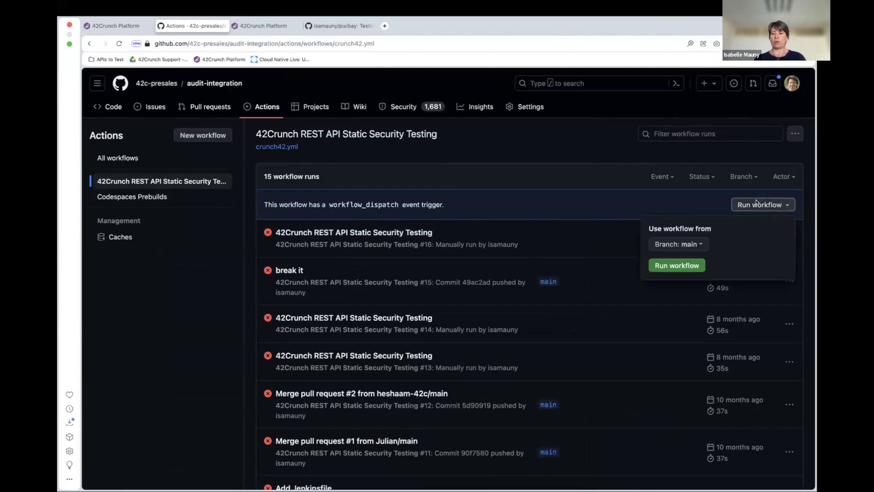
left_click(670, 264)
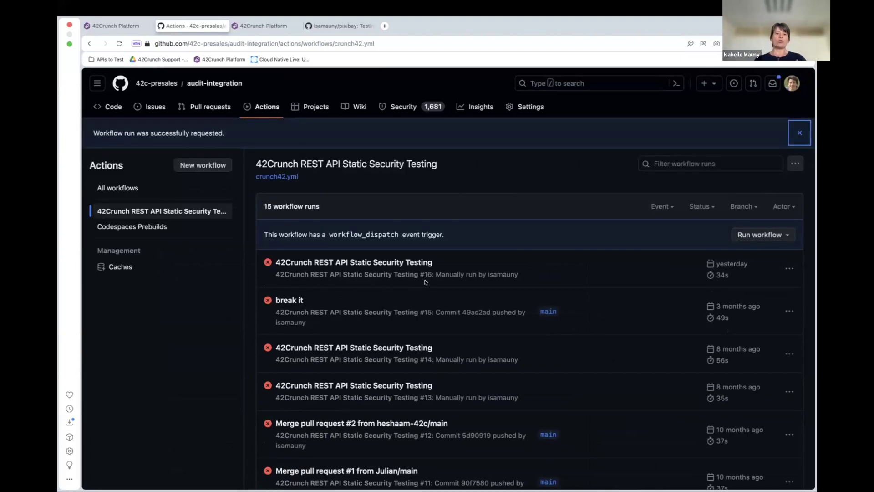
- Examine the crunch42.yml workflow file, including the job permissions, audit action, api-token parameter and upload-to-code-scanning setting
left_click(277, 176)
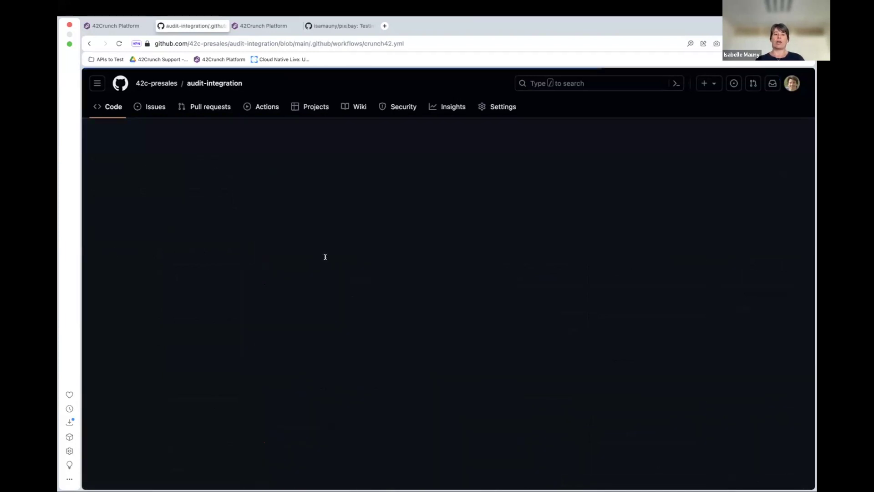
scroll(324, 254, "down", 4)
scroll(346, 260, "down", 3)
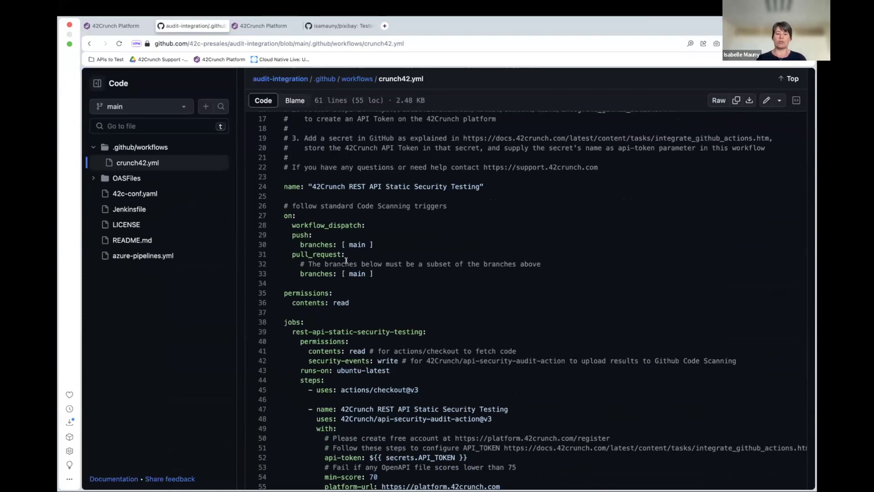
scroll(346, 261, "down", 4)
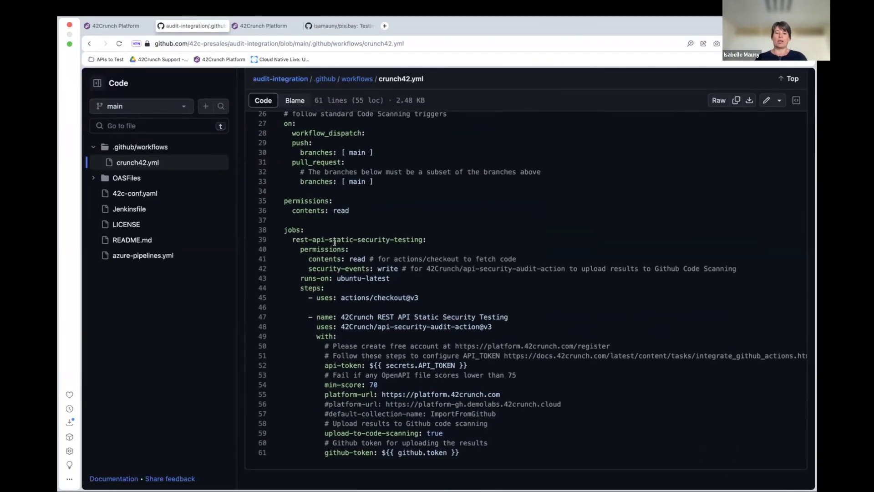
left_click_drag(290, 237, 468, 288)
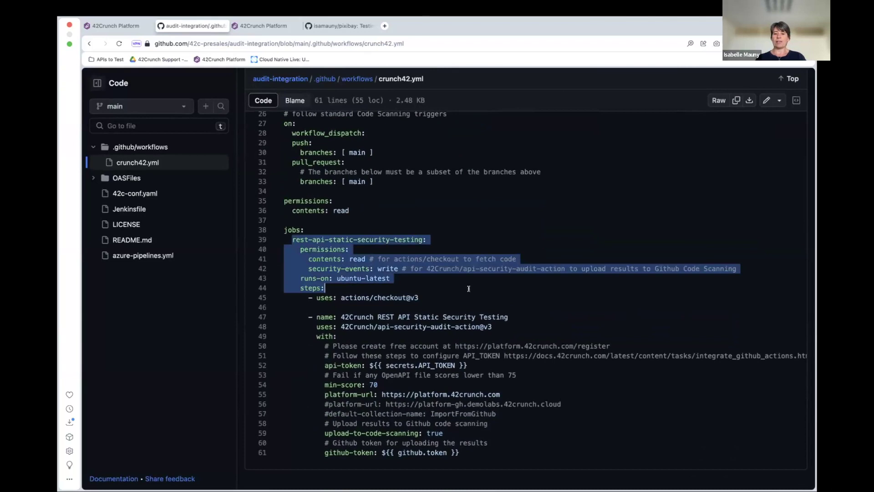
left_click(468, 288)
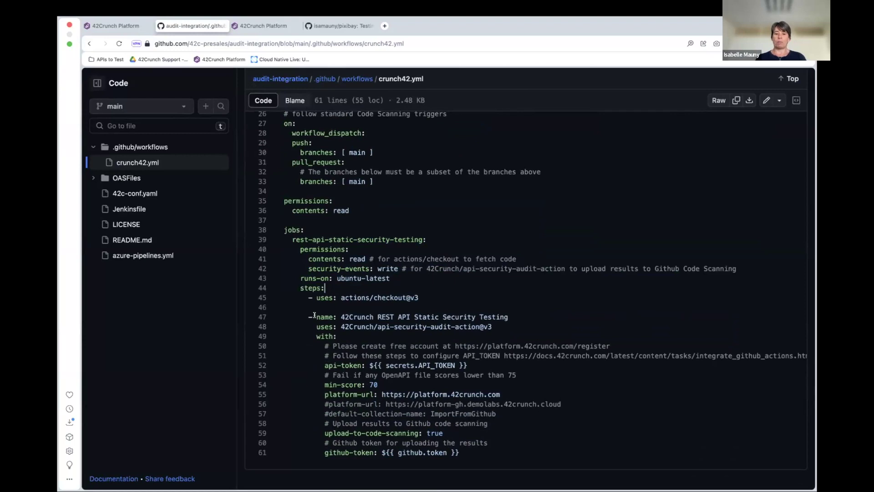
left_click_drag(316, 317, 510, 323)
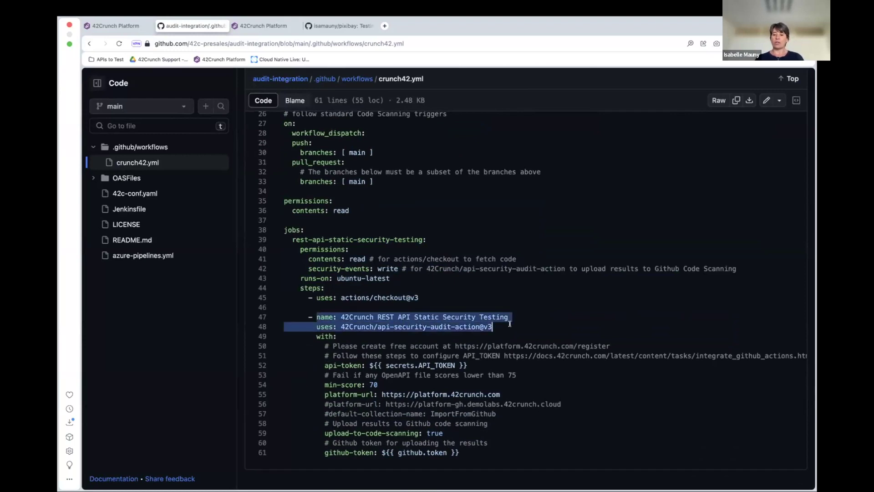
left_click_drag(325, 365, 469, 364)
left_click(491, 364)
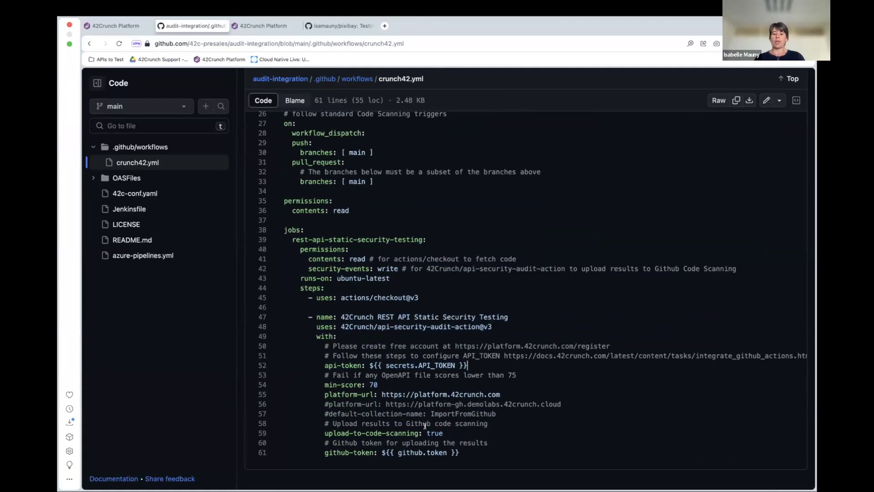
left_click_drag(324, 433, 447, 430)
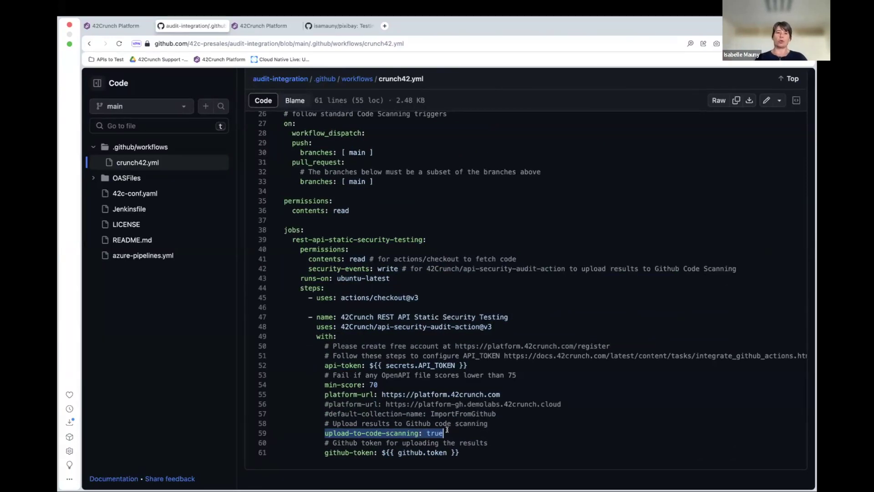
- Open the latest workflow run's rest-api-static-security-testing job and show the log of its 42Crunch REST API Static Security Testing step
scroll(275, 244, "up", 10)
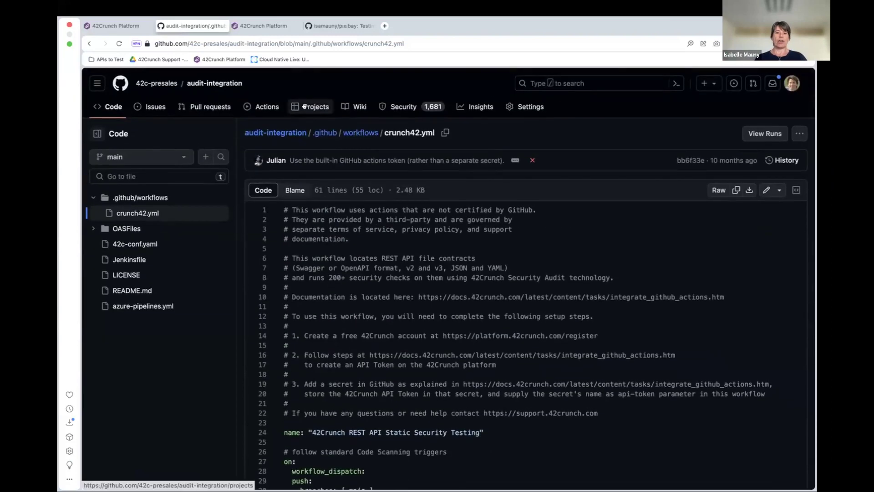
left_click(267, 107)
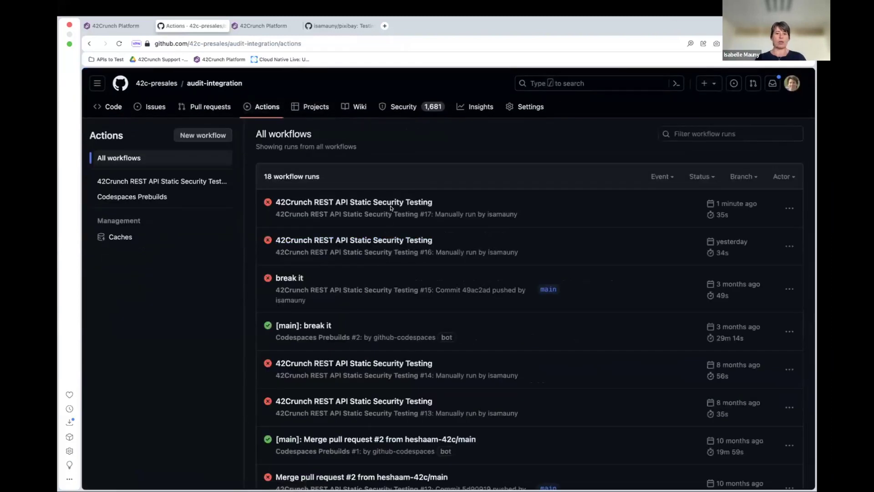
left_click(391, 206)
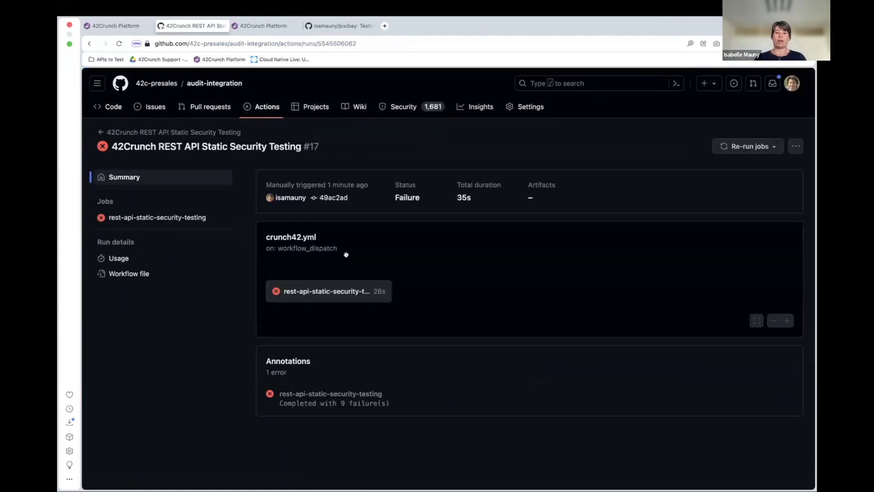
left_click(336, 291)
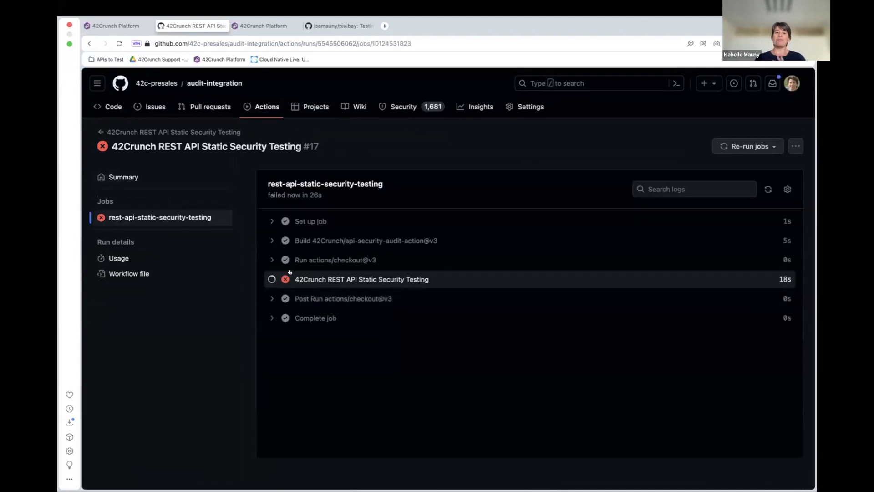
left_click(289, 273)
- Examine the audit log's scores and quality gate failures per OpenAPI file at enlarged text size, highlighting the 1Password.yaml severity failure
scroll(301, 269, "down", 5)
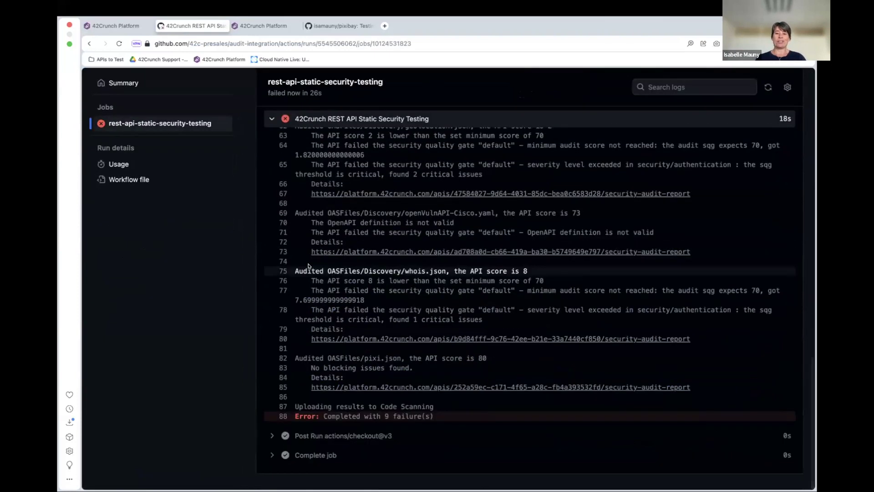
scroll(308, 267, "up", 10)
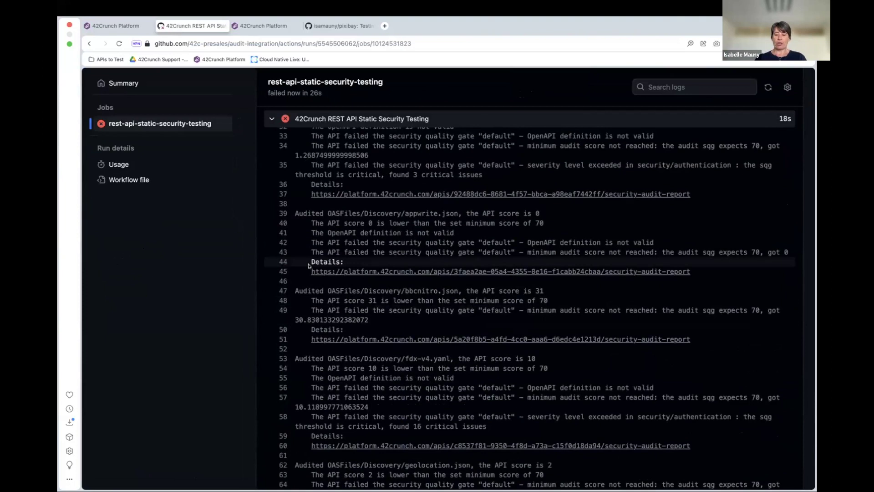
key("super+plus")
key("super+plus")
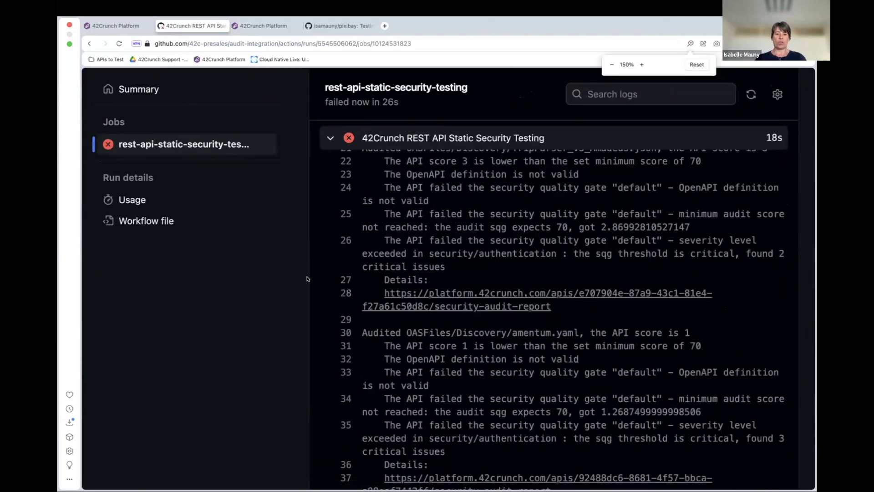
scroll(392, 278, "up", 3)
scroll(421, 263, "up", 9)
scroll(432, 259, "down", 3)
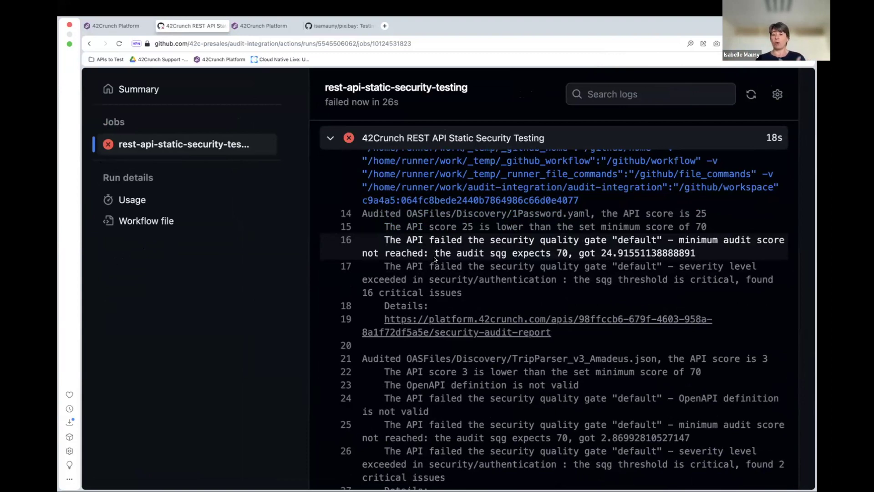
scroll(433, 266, "down", 1)
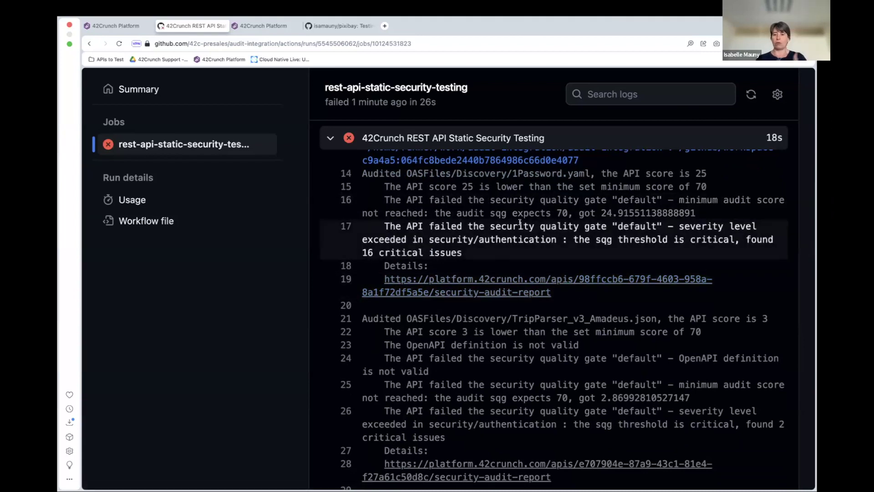
scroll(541, 166, "down", 6)
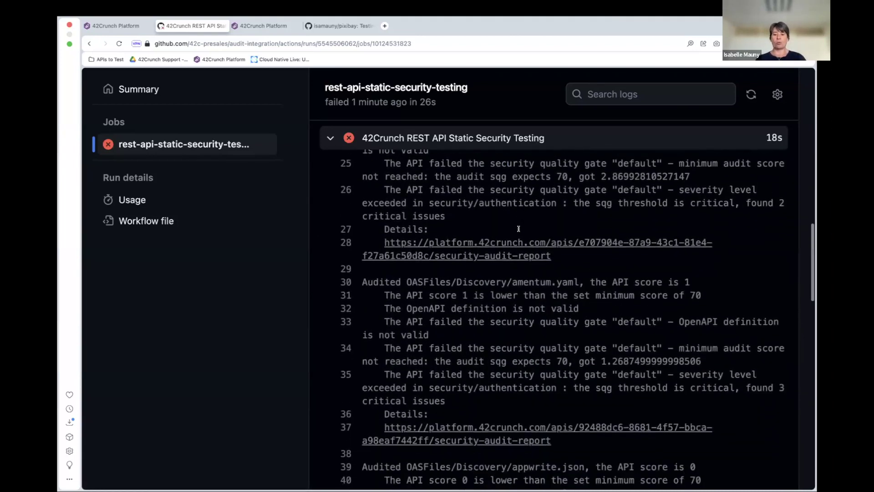
scroll(502, 257, "up", 4)
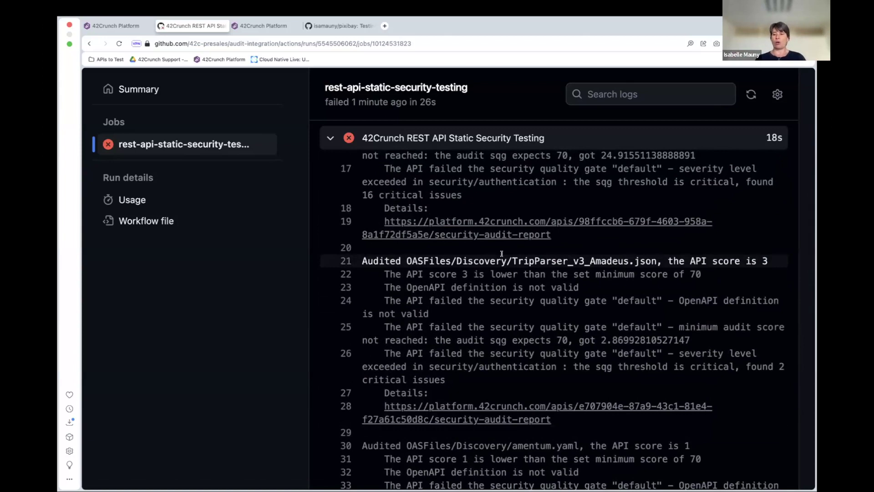
scroll(502, 253, "up", 3)
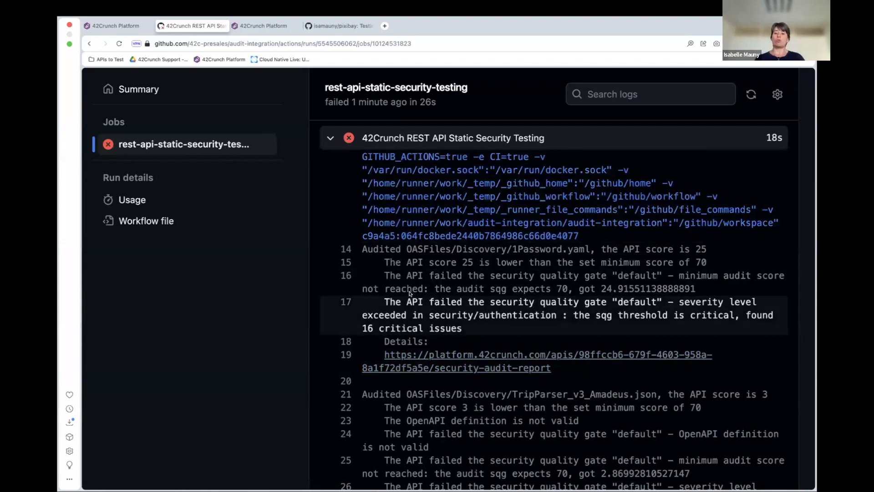
left_click_drag(384, 302, 471, 327)
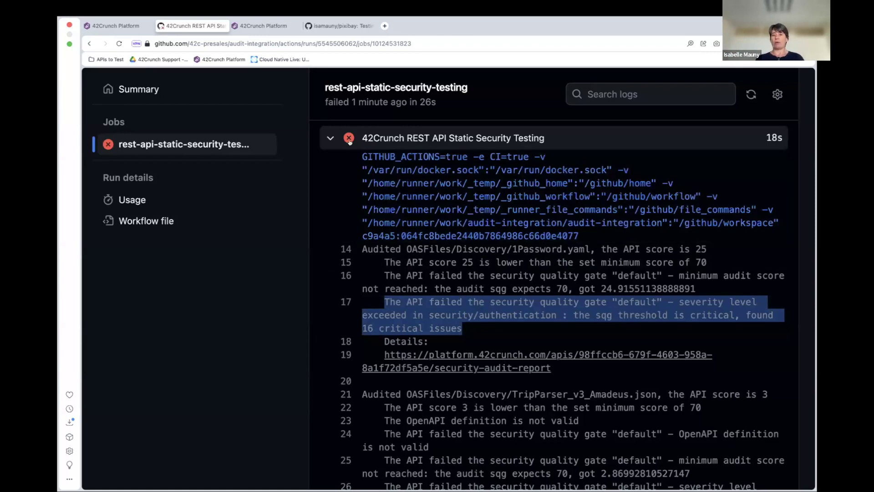
- Open the 1Password.yaml security audit report from the log and review the API list of the 42c-presales/audit-integration collection
left_click(502, 353)
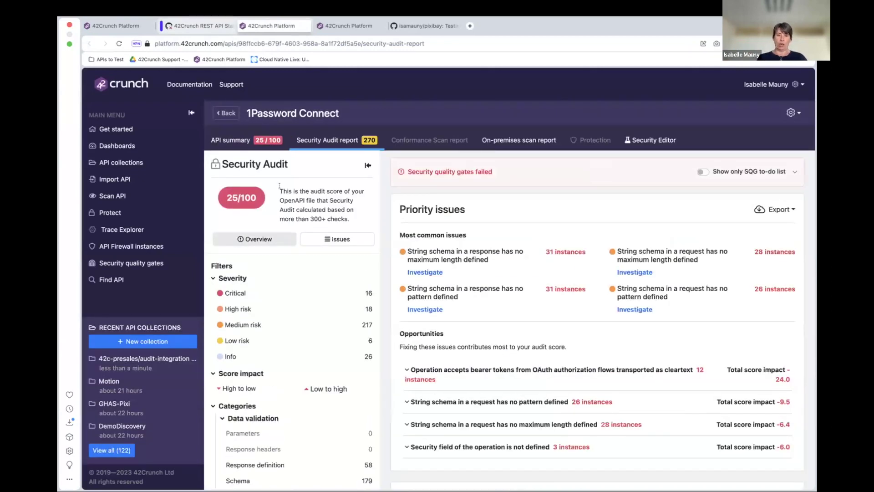
left_click(141, 359)
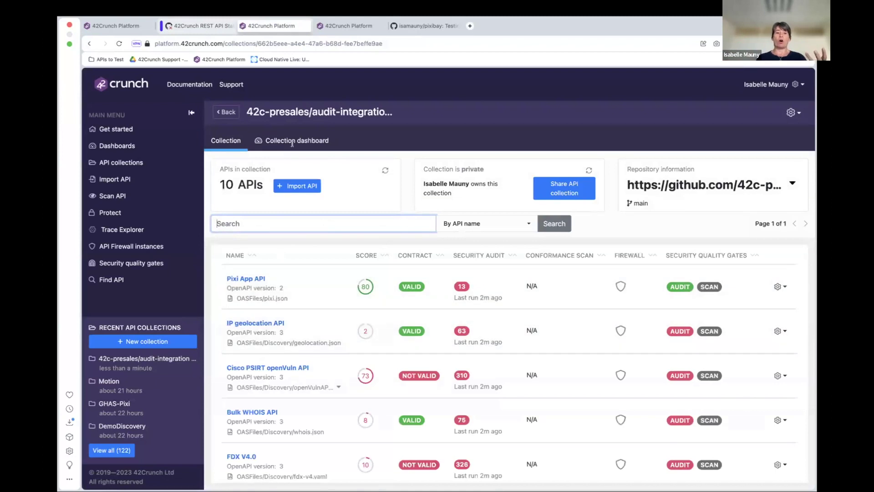
key("super+plus")
key("super+plus")
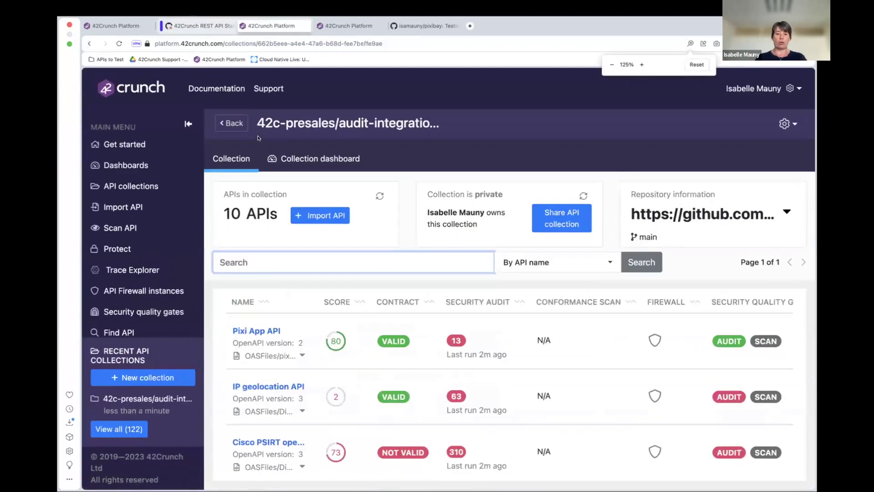
left_click(188, 123)
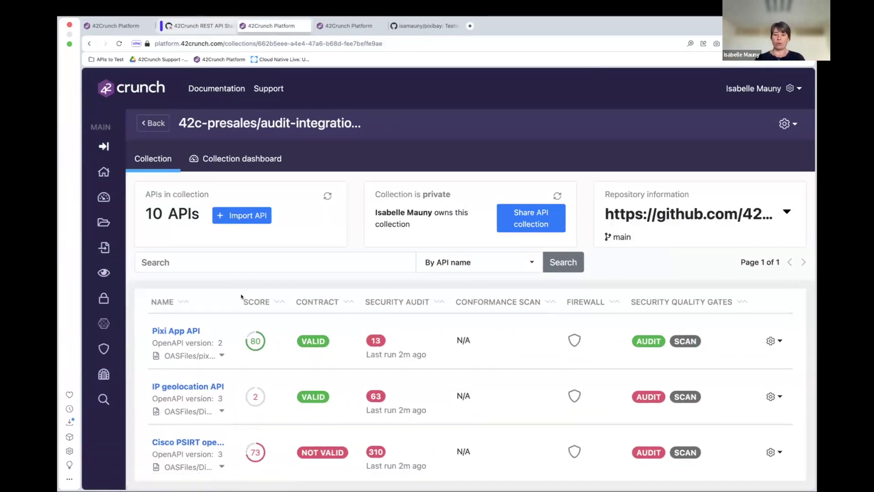
scroll(228, 371, "down", 6)
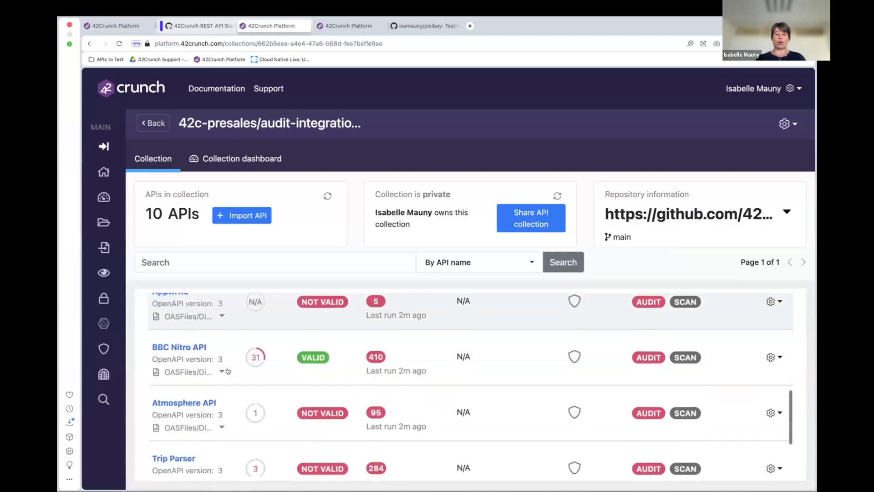
scroll(228, 371, "up", 6)
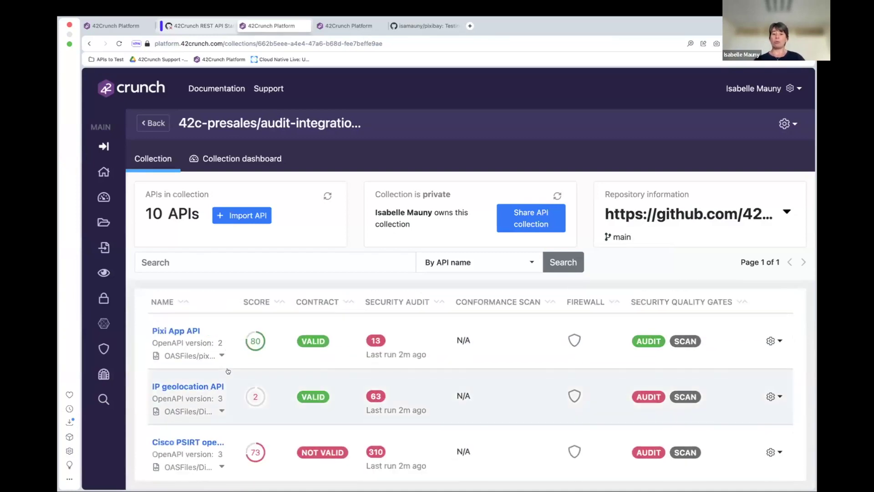
- Review the collection's API list with its audit scores and open the Cisco PSIRT openVuln API
scroll(228, 371, "down", 3)
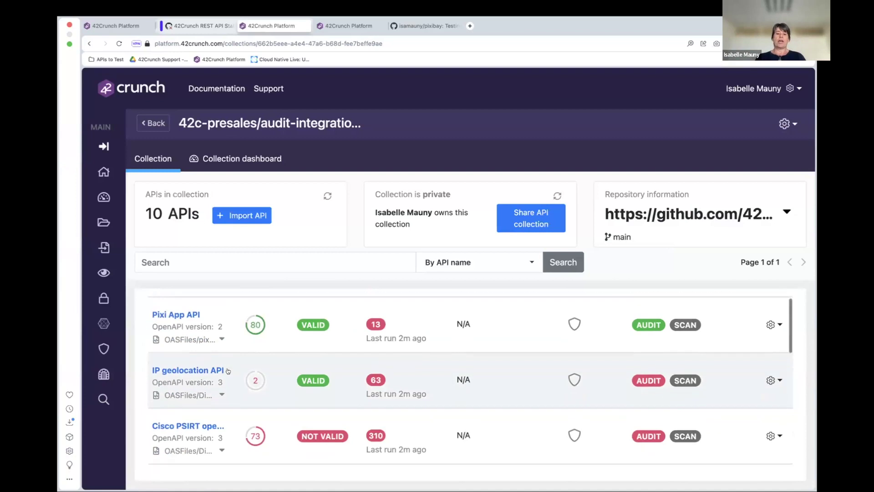
scroll(232, 364, "up", 3)
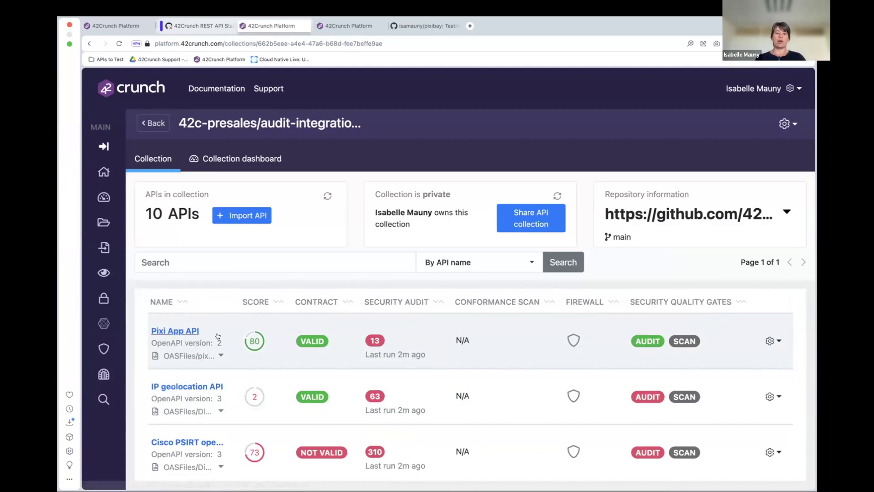
scroll(253, 341, "down", 2)
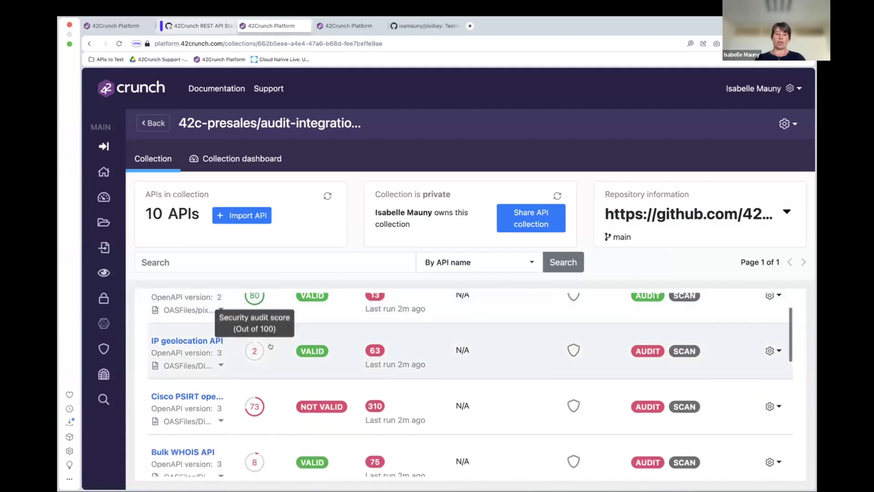
scroll(257, 405, "up", 2)
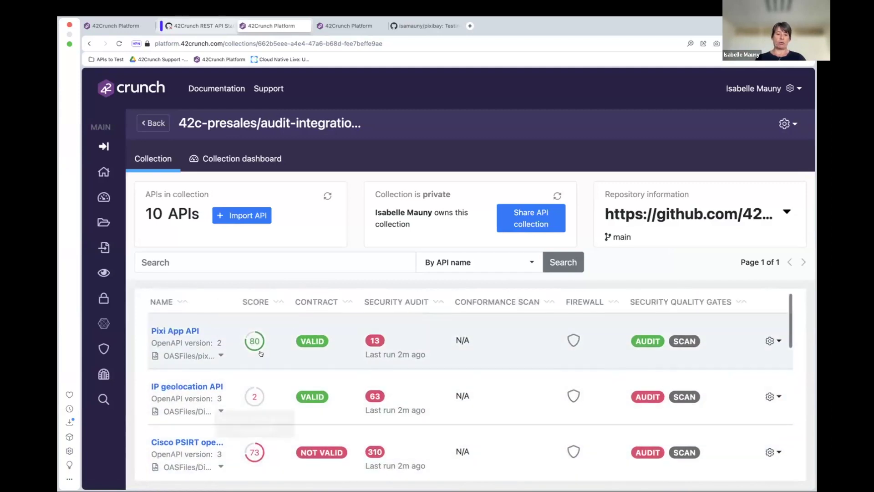
left_click(252, 452)
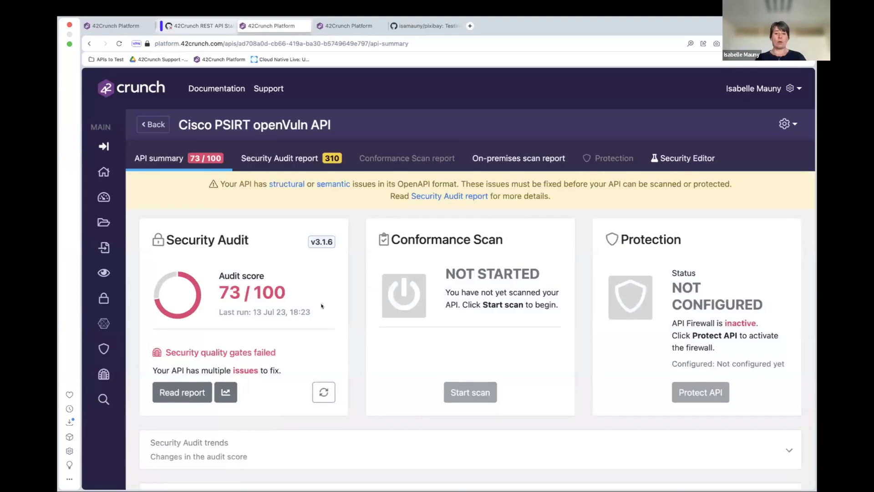
- Review the Cisco PSIRT openVuln API summary, and open and look over its full security audit report
scroll(321, 305, "down", 6)
scroll(319, 304, "up", 3)
scroll(319, 304, "up", 3)
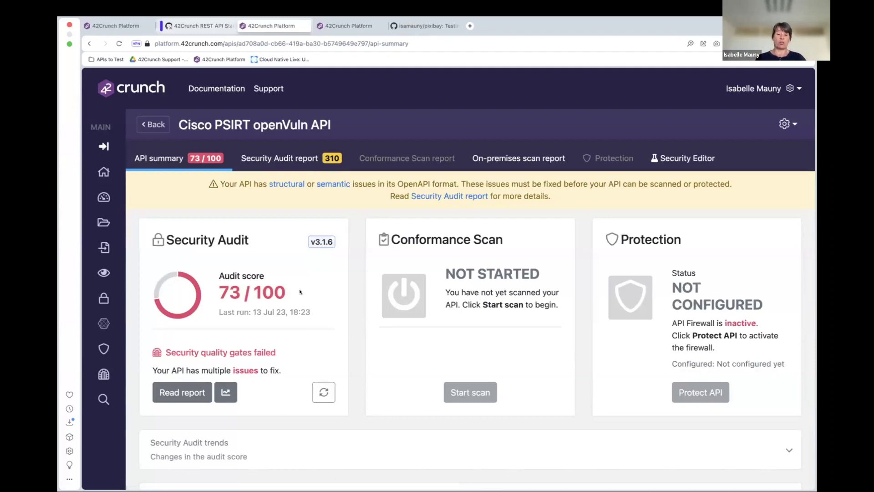
left_click(182, 391)
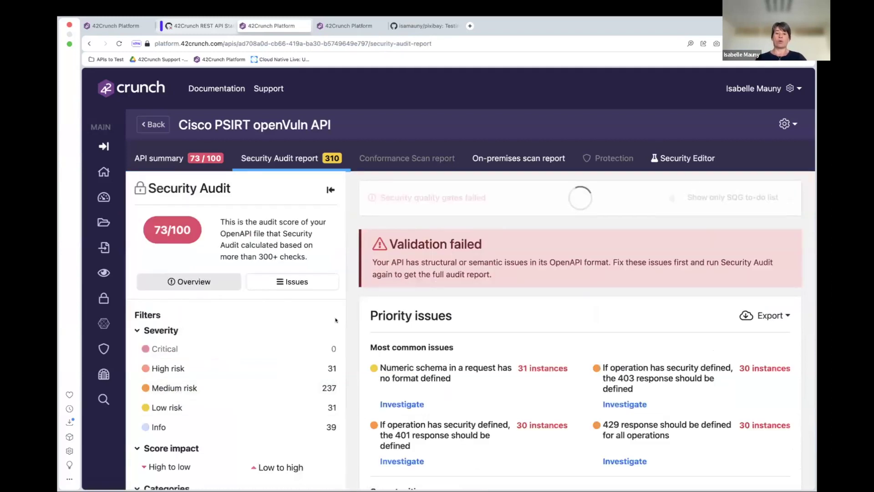
scroll(301, 312, "down", 4)
scroll(301, 312, "up", 4)
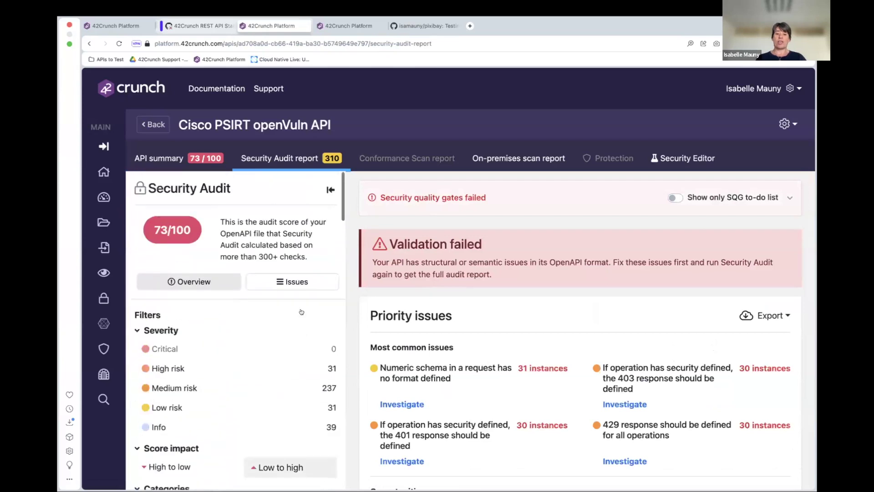
- Restrict the audit report to the SQG to-do list and review the priority issues and opportunities
left_click(677, 196)
scroll(635, 225, "down", 2)
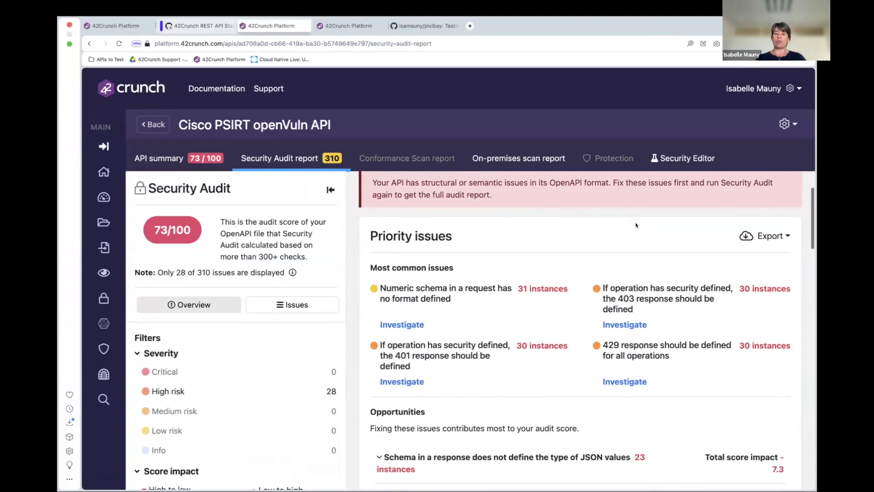
scroll(636, 225, "down", 4)
scroll(636, 225, "down", 1)
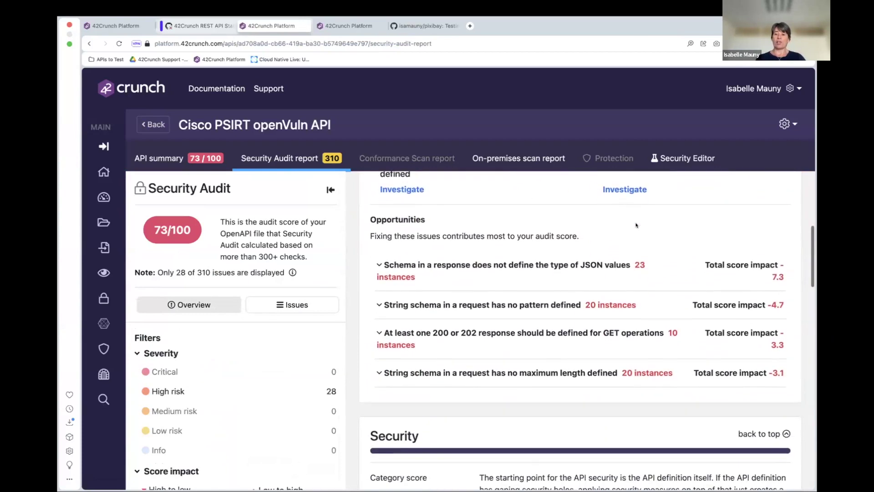
scroll(636, 225, "up", 5)
scroll(298, 327, "down", 1)
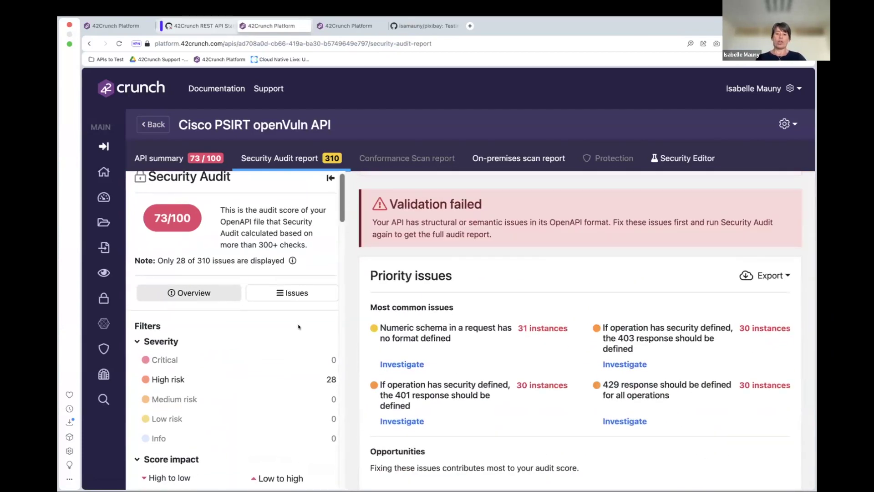
- Review the report's Security and Data validation categories and open the issues of the Response definition group
scroll(499, 308, "down", 5)
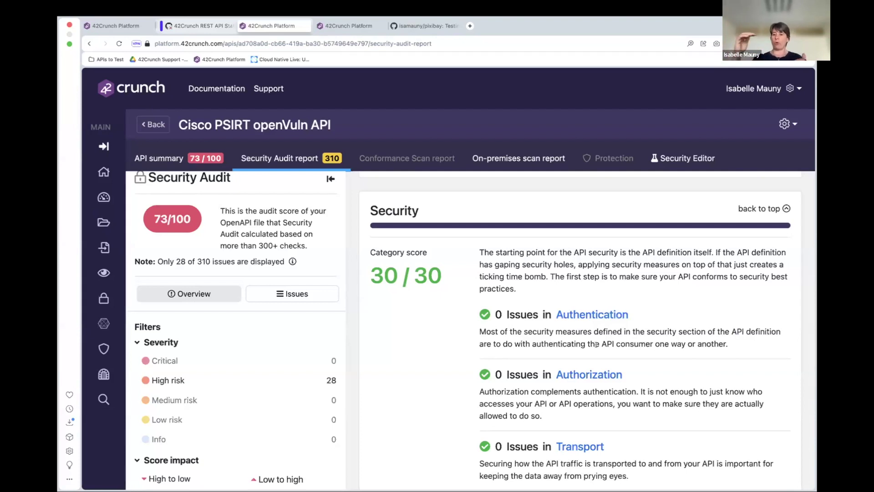
scroll(625, 397, "down", 1)
scroll(625, 397, "down", 6)
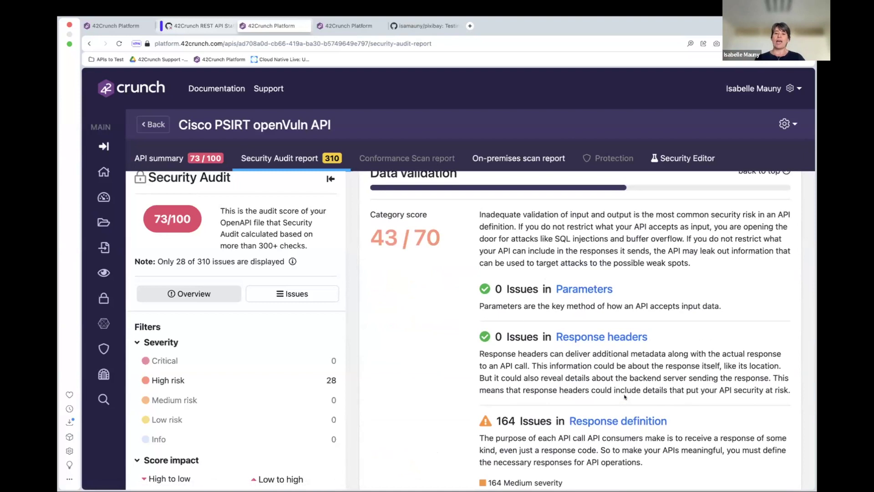
left_click(610, 421)
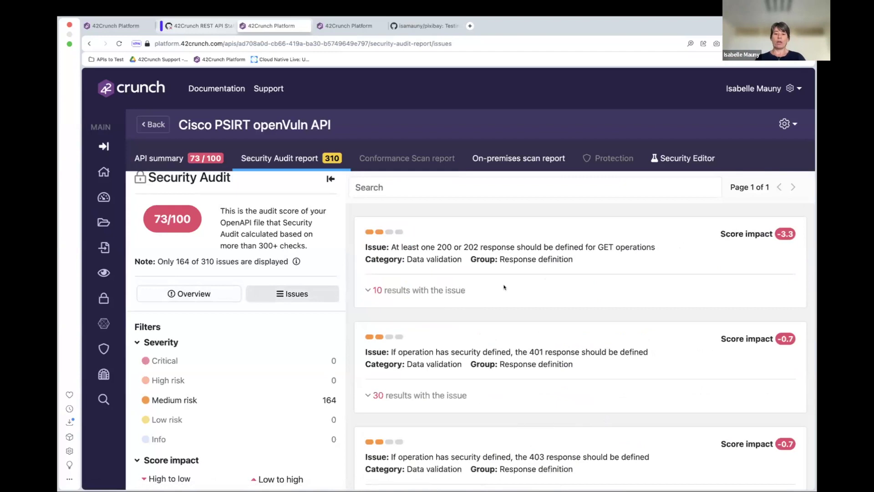
- Preview an instance of the missing 401 response issue, fold its "200" response block in the code, and close the preview
left_click(367, 396)
scroll(526, 325, "down", 2)
left_click(528, 333)
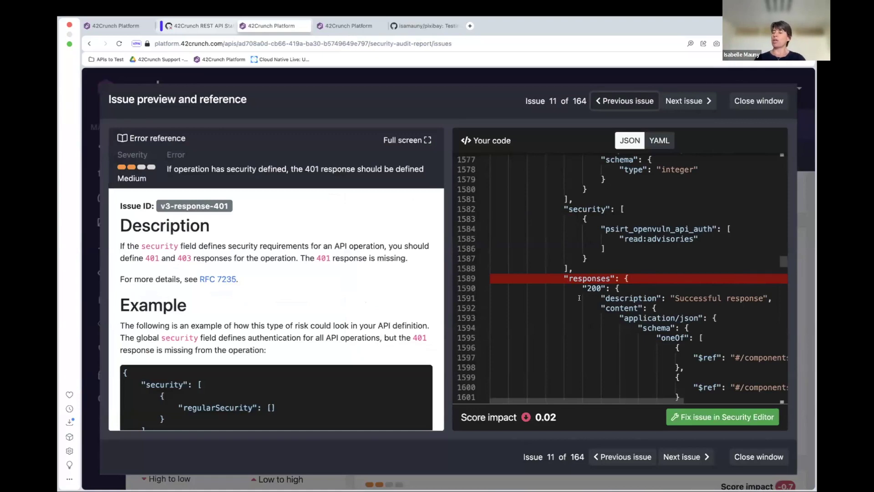
left_click(480, 287)
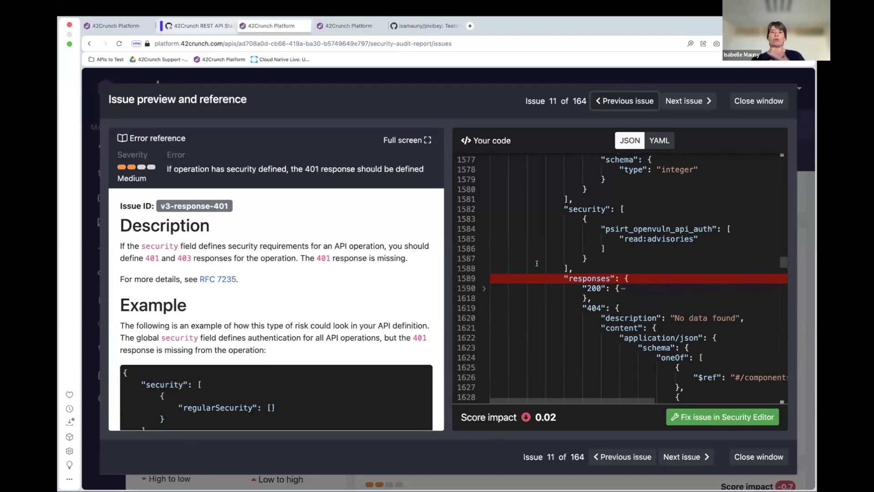
left_click(756, 101)
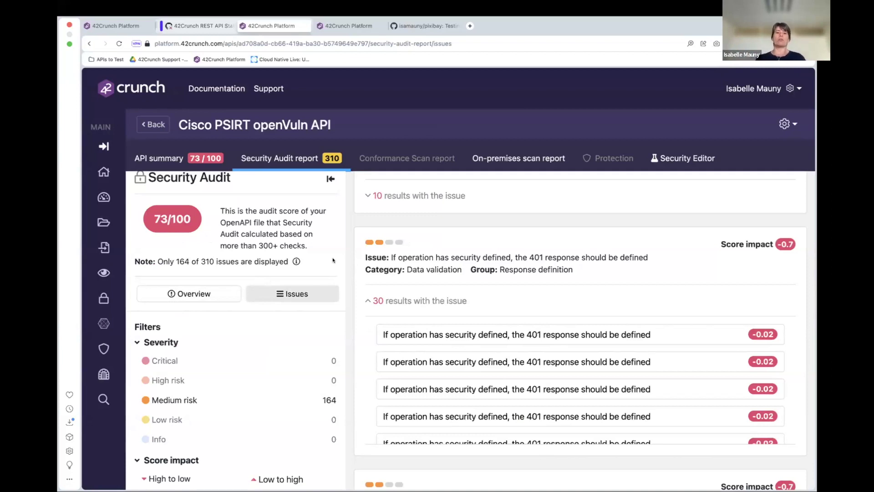
scroll(333, 260, "up", 1)
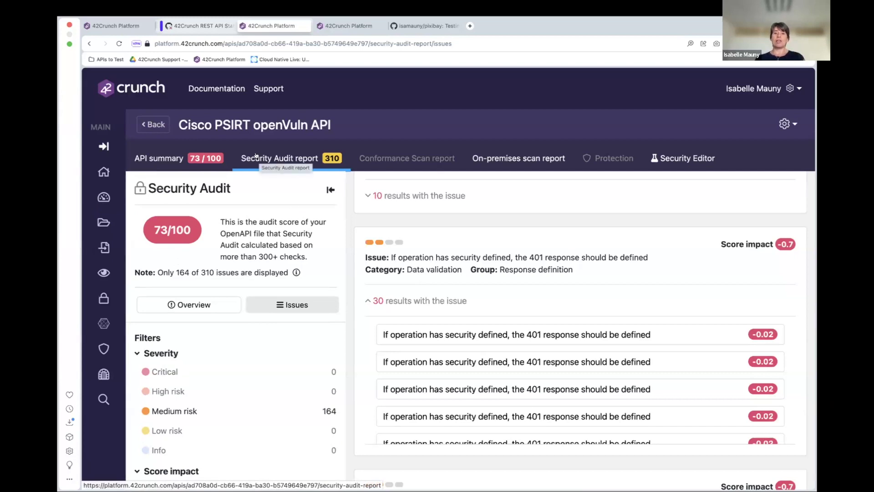
- Return to the audit-integration repository on GitHub and open its code scanning alerts
right_click(89, 42)
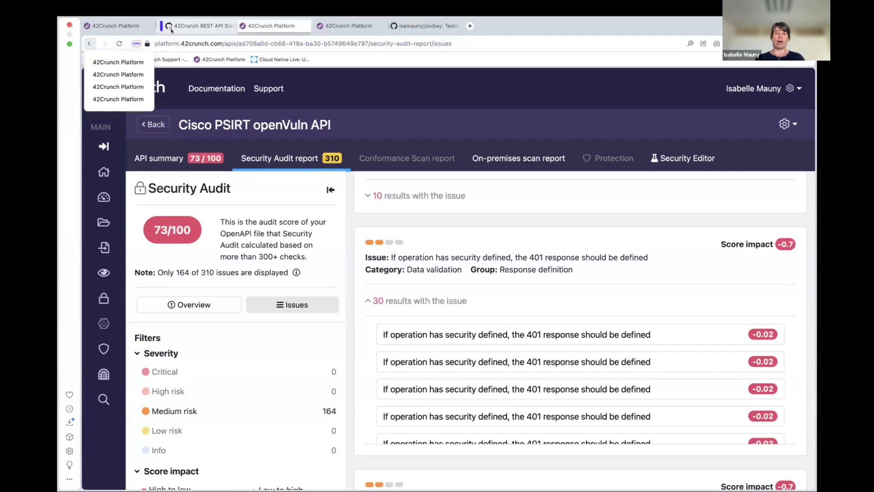
left_click(186, 26)
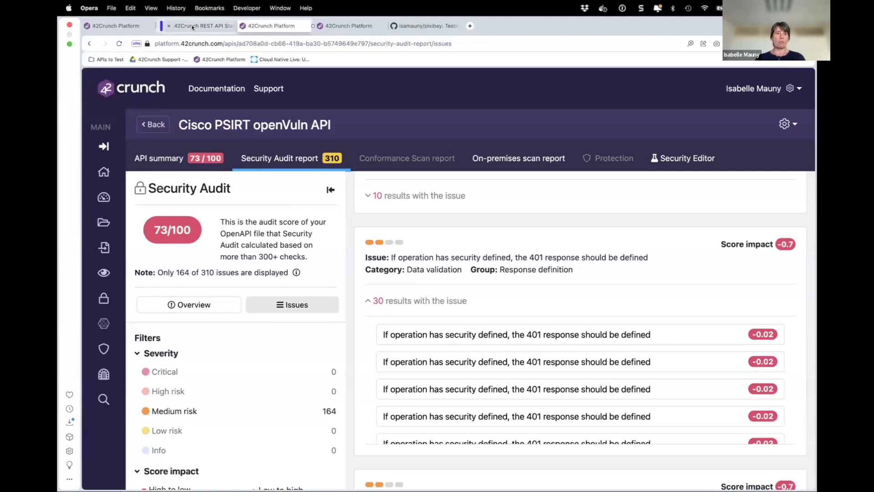
left_click(192, 28)
scroll(350, 228, "up", 10)
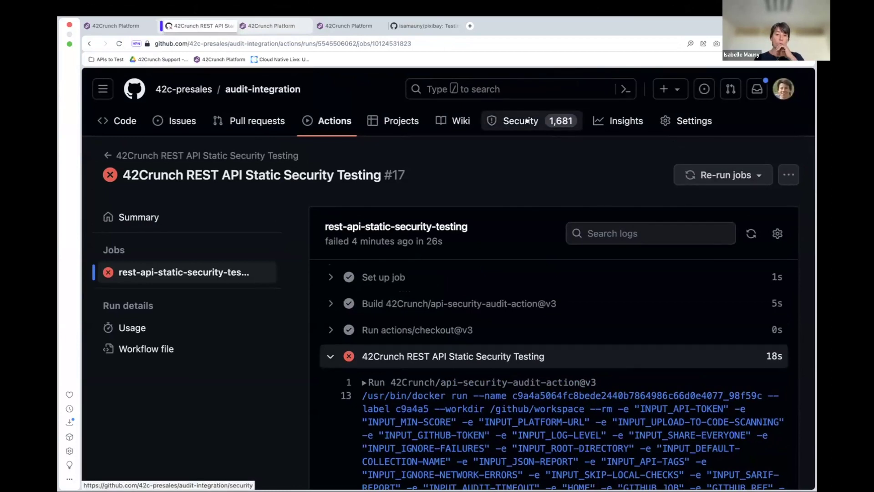
left_click(521, 121)
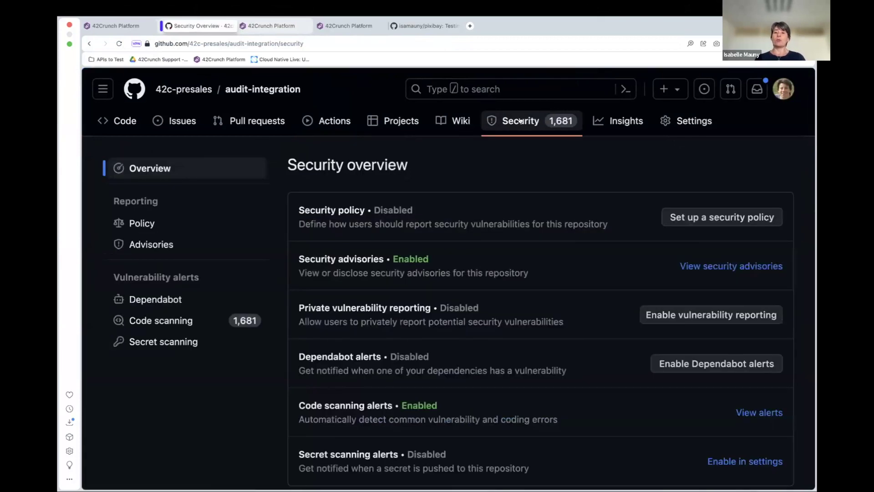
left_click(169, 316)
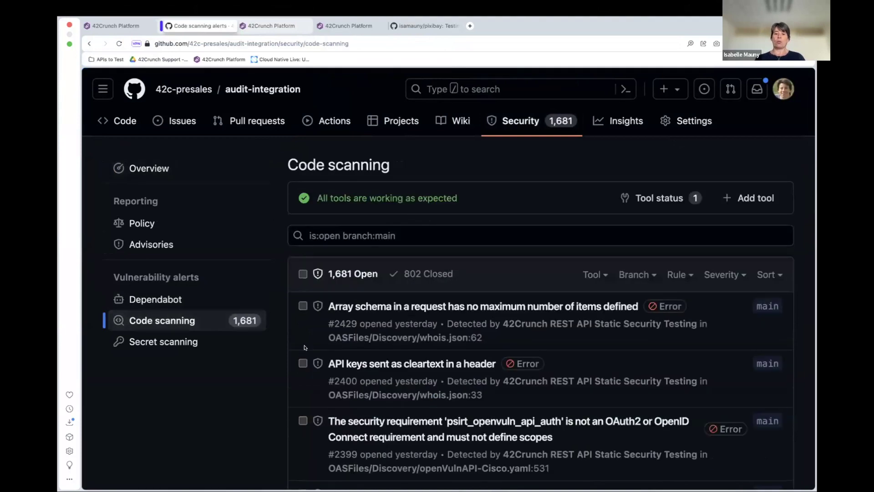
- Review the open code scanning alerts and filter them to the file OASFiles/Discovery/openVulnAPI-Cisco.yaml
scroll(304, 347, "down", 3)
scroll(304, 347, "down", 1)
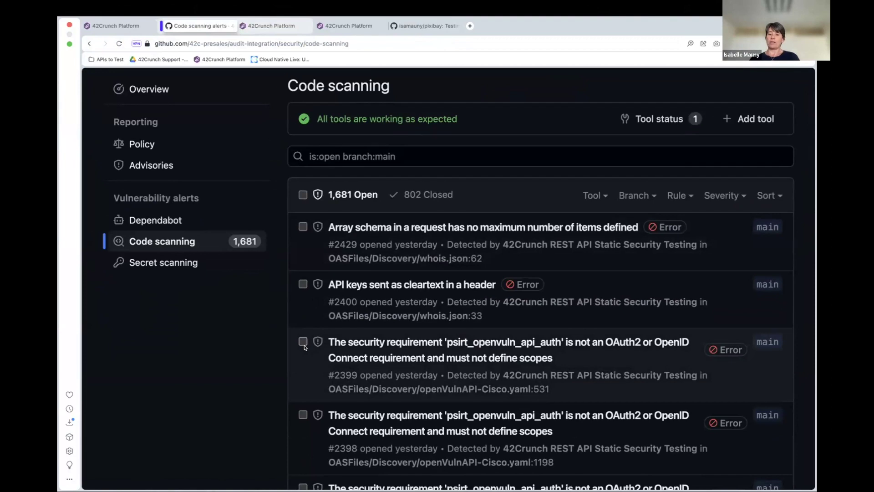
scroll(304, 348, "down", 3)
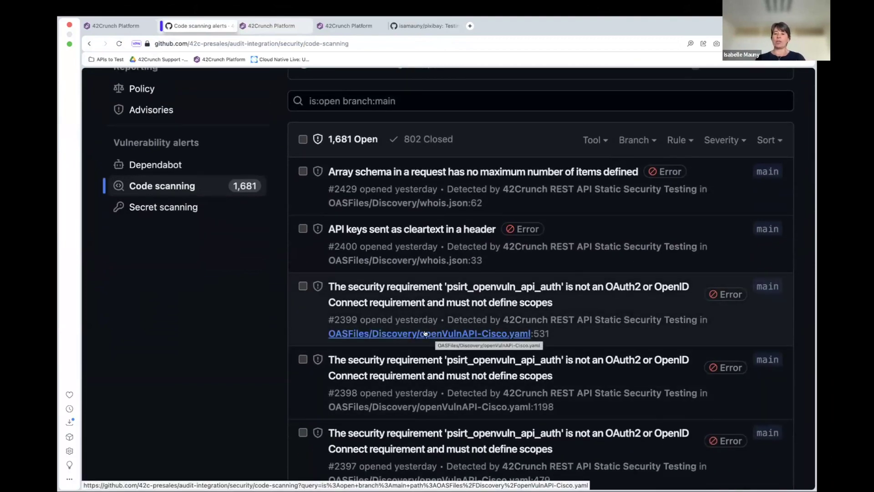
scroll(415, 331, "down", 1)
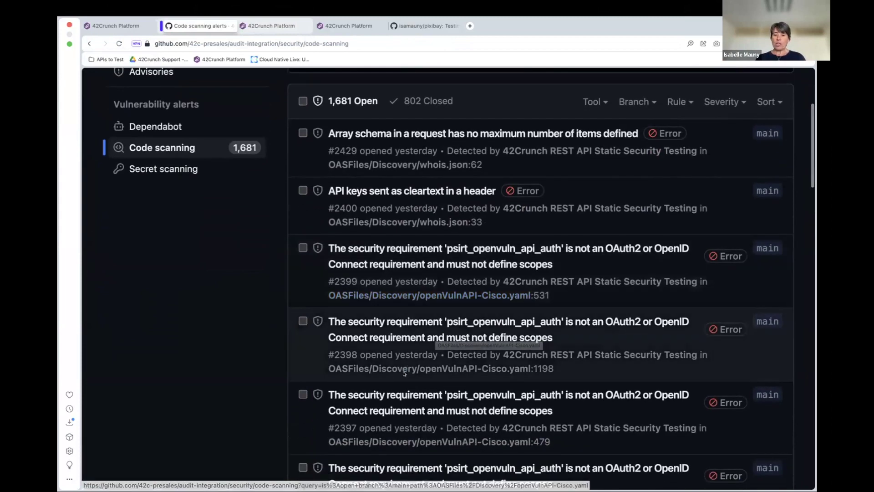
left_click(411, 366)
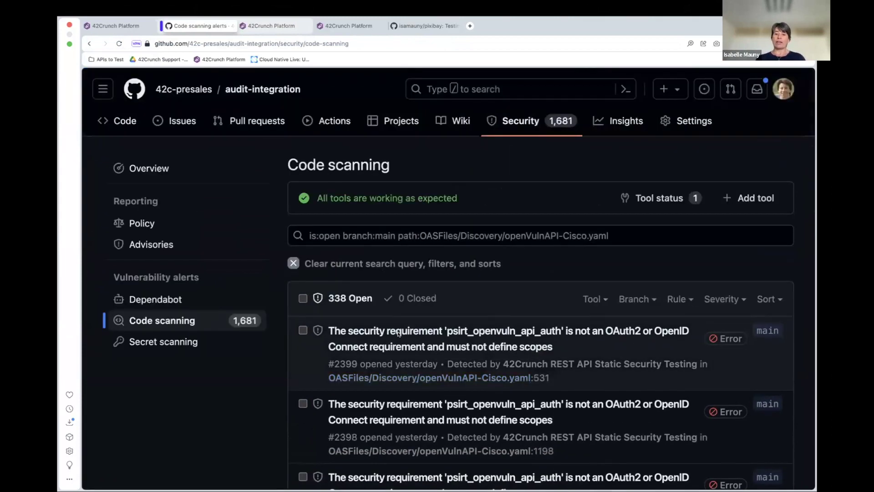
- Open alert #2399 about the 'psirt_openvuln_api_auth' security requirement and examine the flagged code line and detection history
scroll(414, 355, "down", 1)
left_click(436, 308)
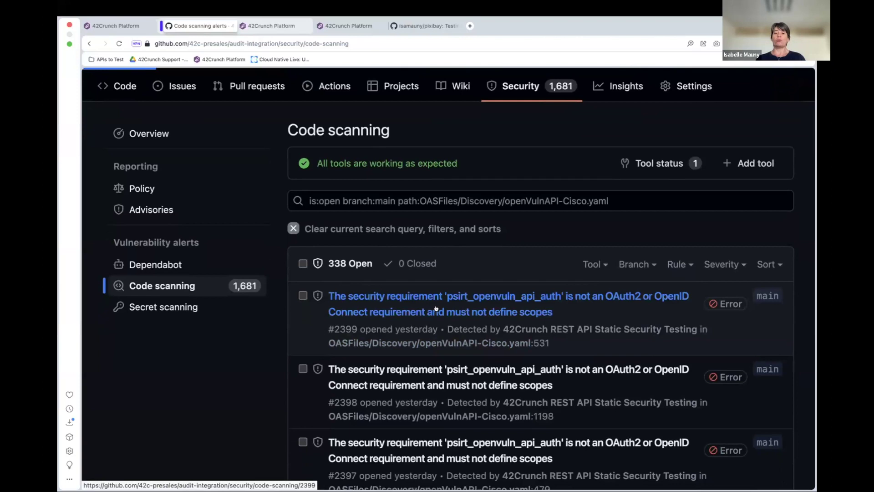
scroll(411, 315, "down", 4)
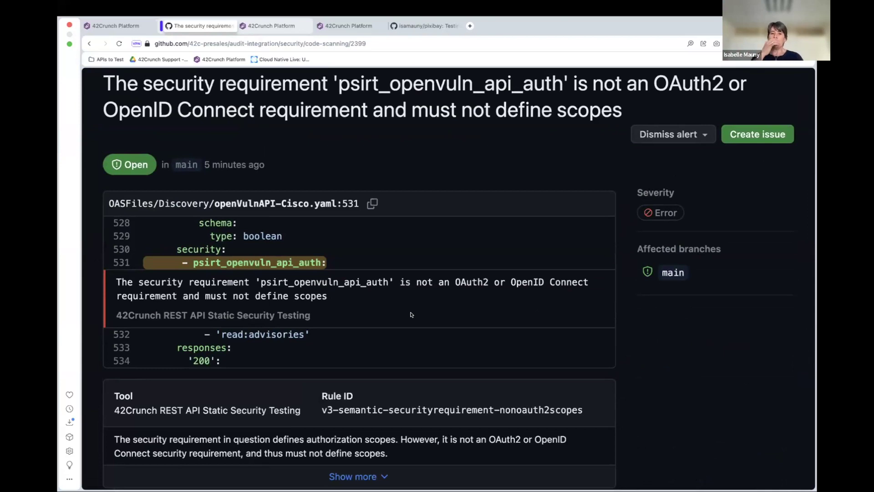
scroll(411, 314, "down", 1)
scroll(412, 314, "down", 1)
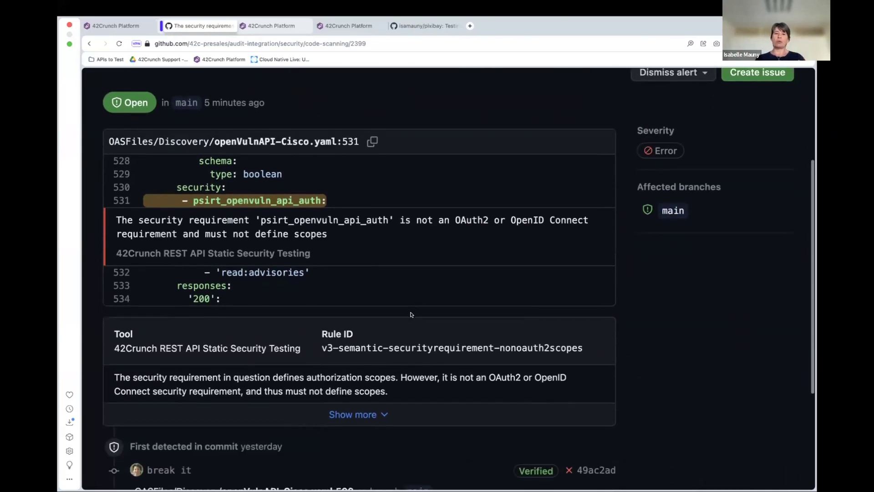
scroll(412, 314, "down", 4)
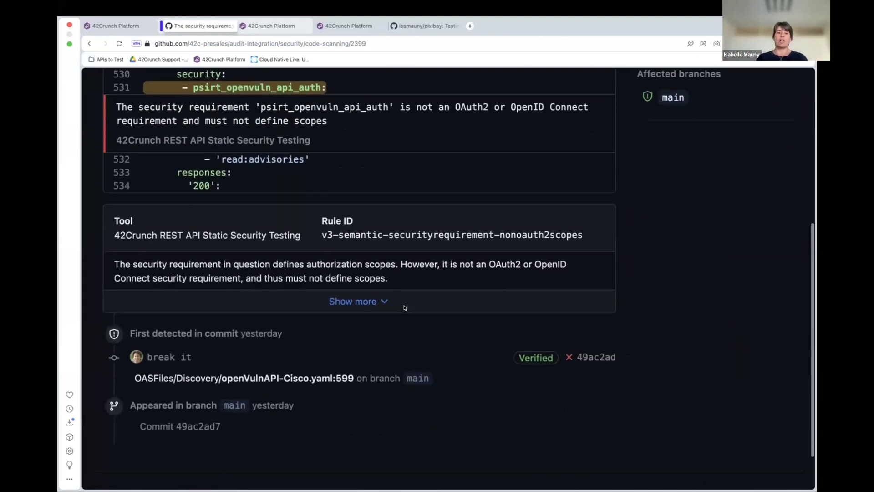
- Expand the alert's rule details and read the description, example and remediation, returning to the flagged code
left_click(382, 301)
scroll(350, 285, "down", 1)
scroll(350, 286, "down", 1)
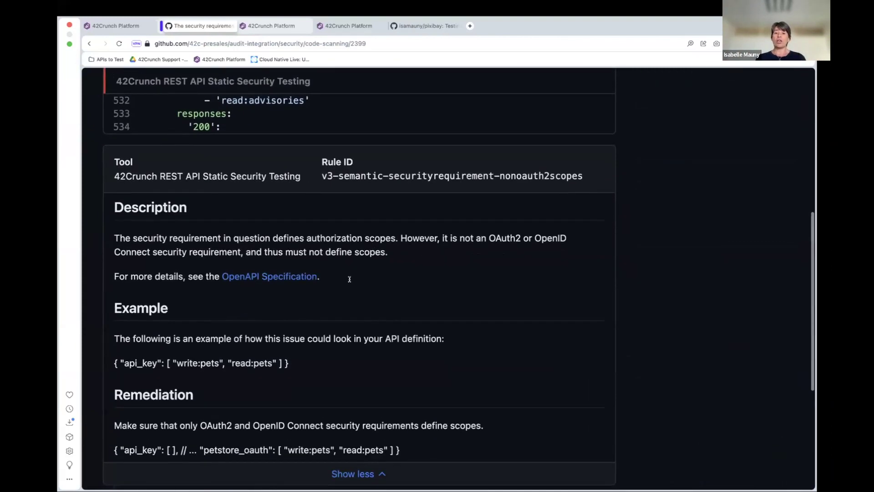
scroll(321, 225, "down", 2)
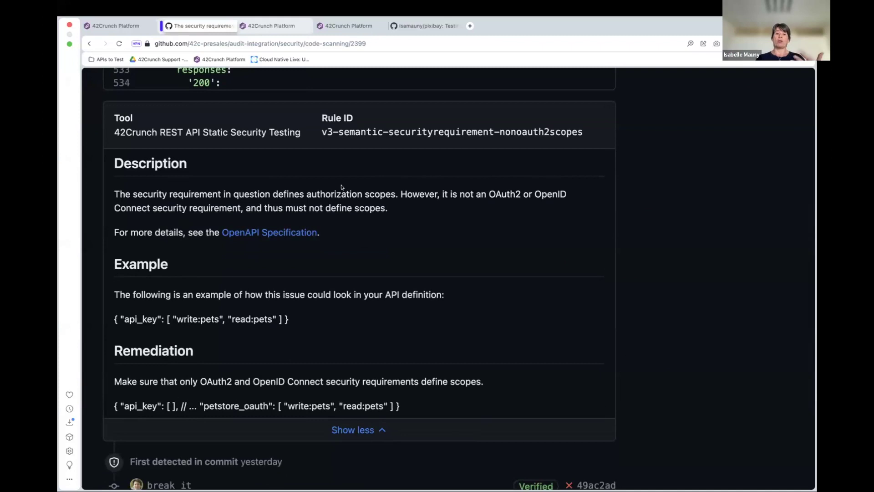
scroll(341, 188, "up", 2)
scroll(221, 378, "down", 2)
scroll(220, 378, "up", 5)
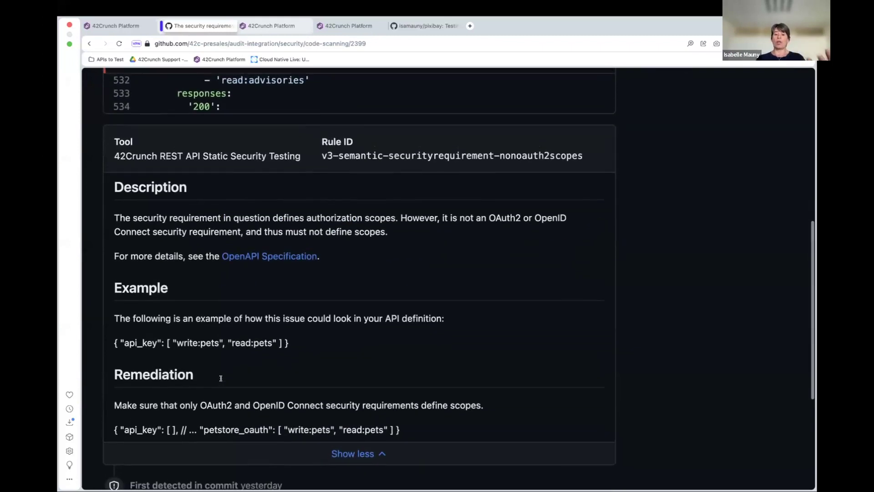
scroll(221, 373, "up", 1)
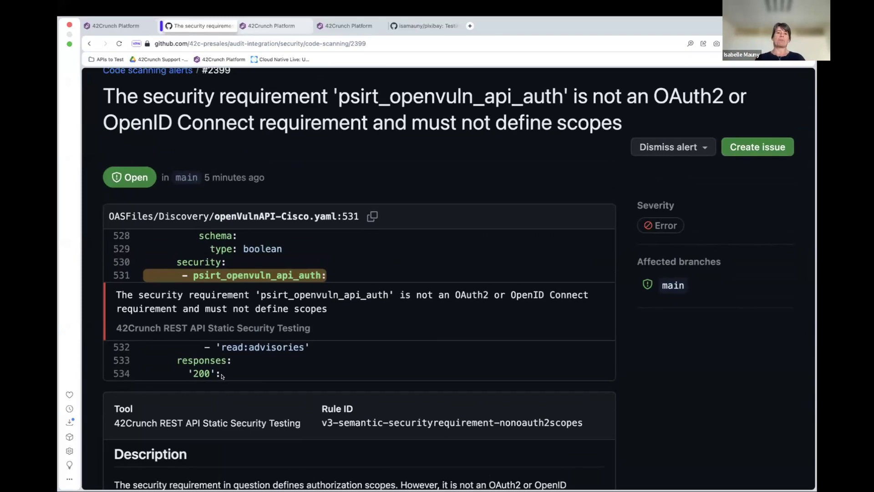
scroll(222, 375, "up", 2)
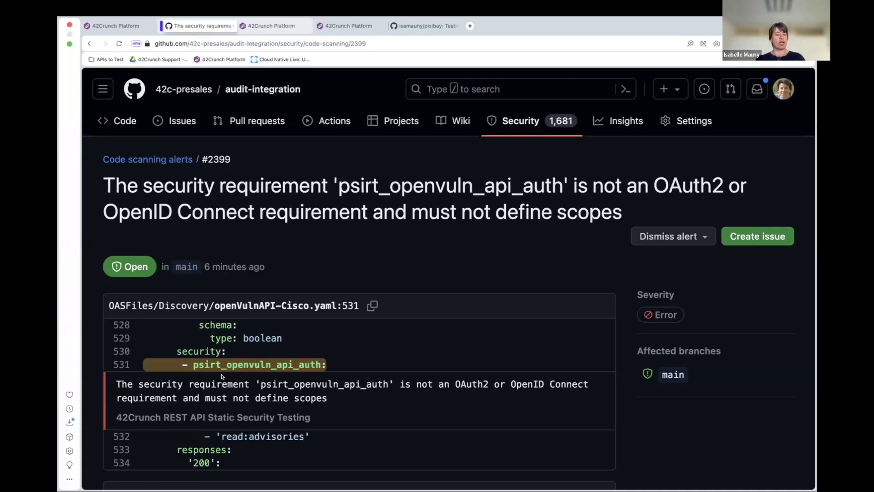
- Switch to Keynote and bring up the presentation "Deep dive into API security with 42Crunch and GitHub.key"
key("super+Tab")
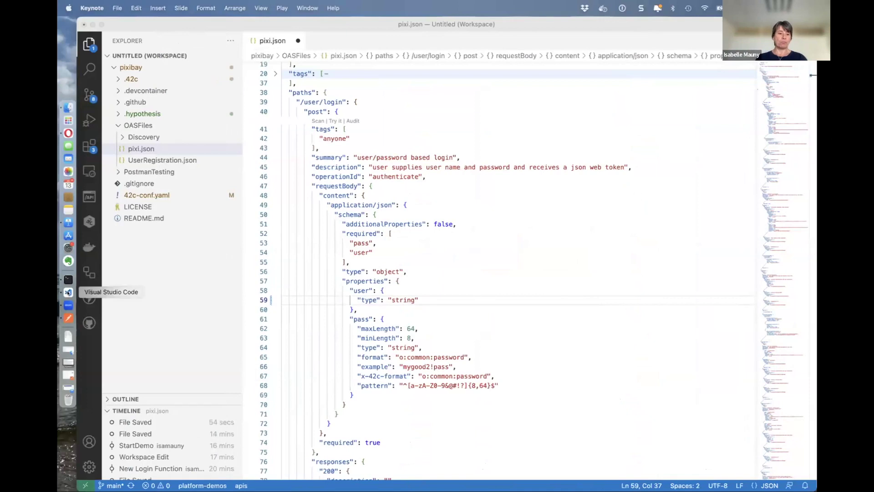
left_click(69, 222)
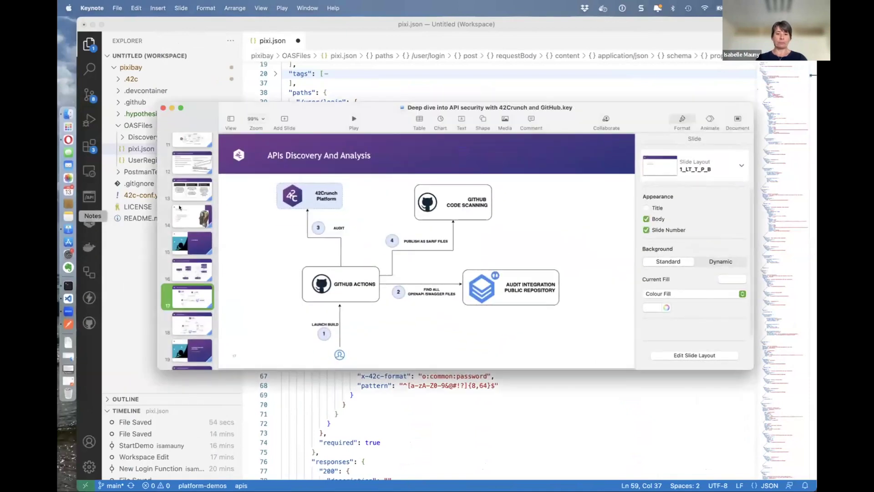